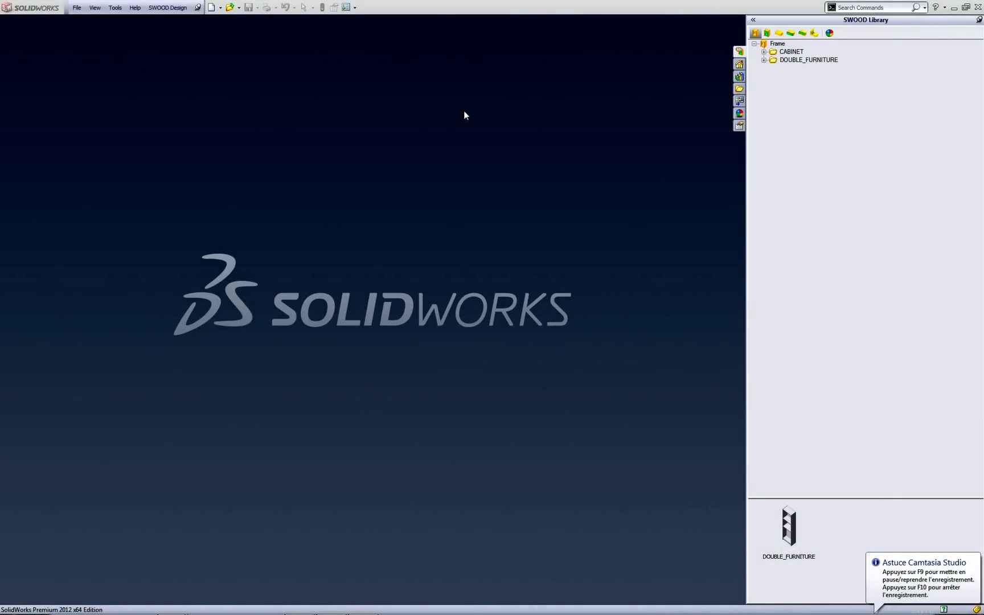
- Copy the DOUBLE_FURNITURE frame into a new cabinet assembly named furniture
click(764, 60)
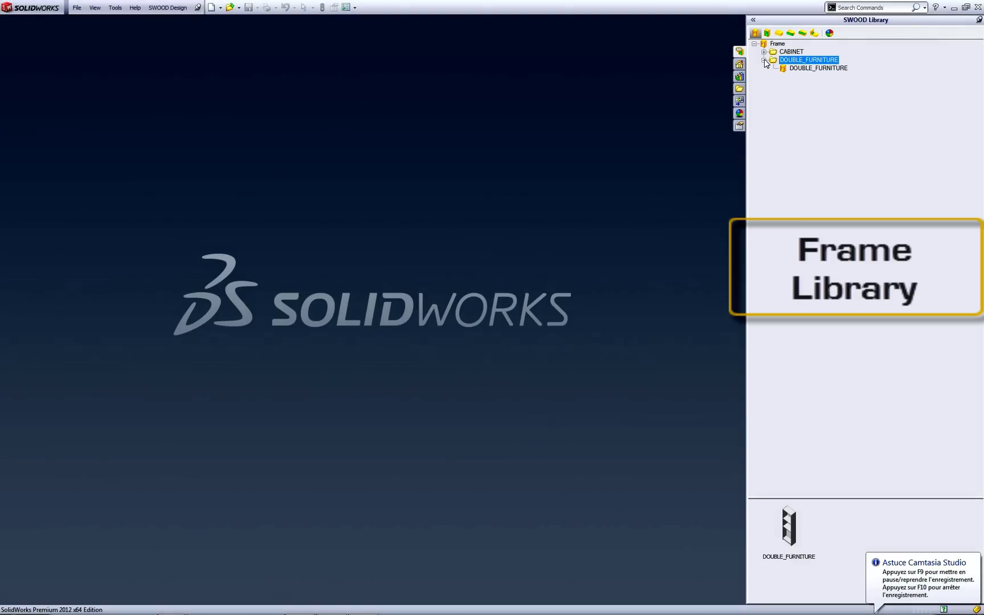
click(792, 68)
right_click(792, 68)
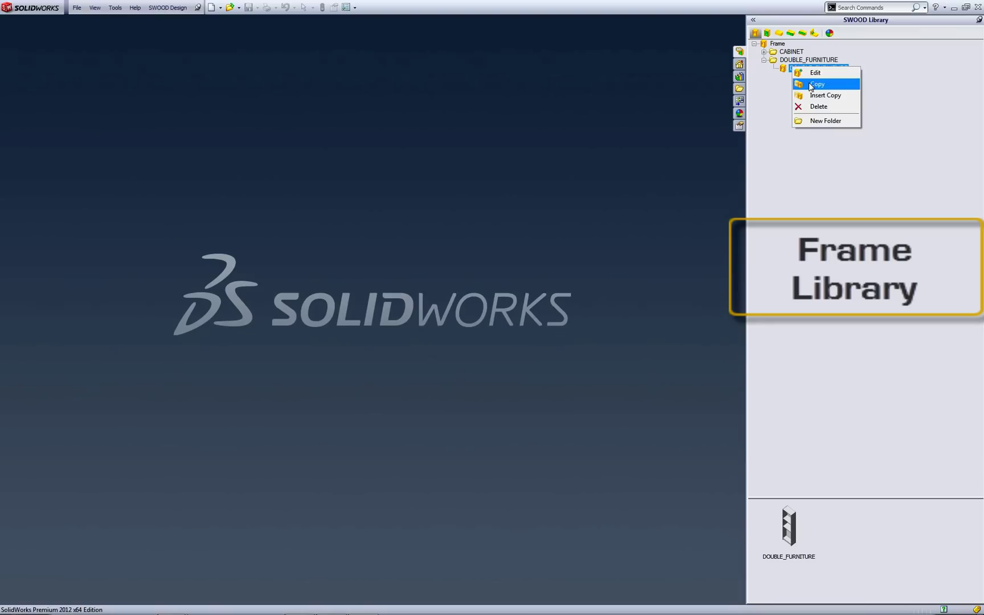
click(811, 85)
text(furnitu)
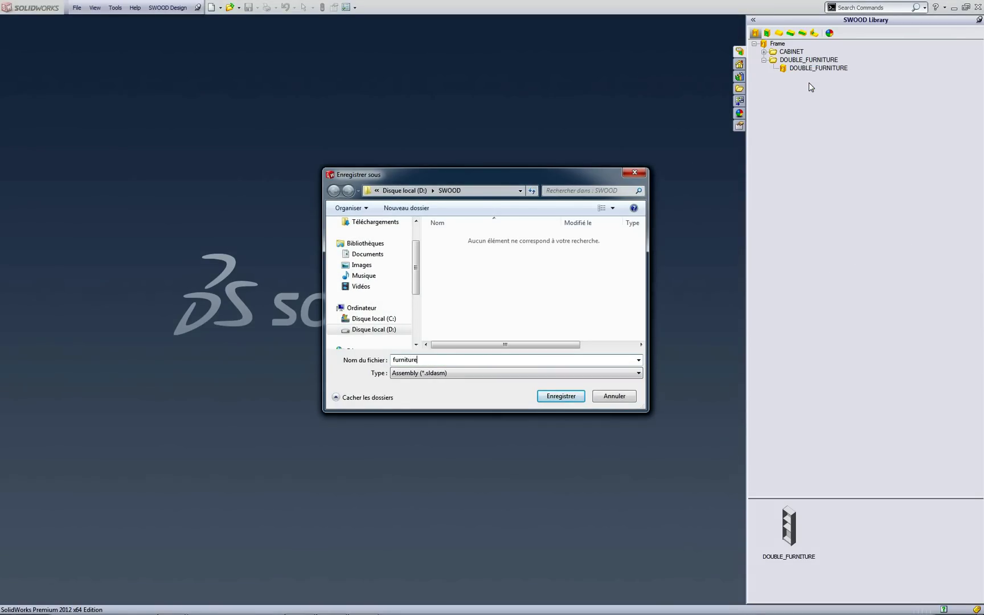
text(re)
key(Return)
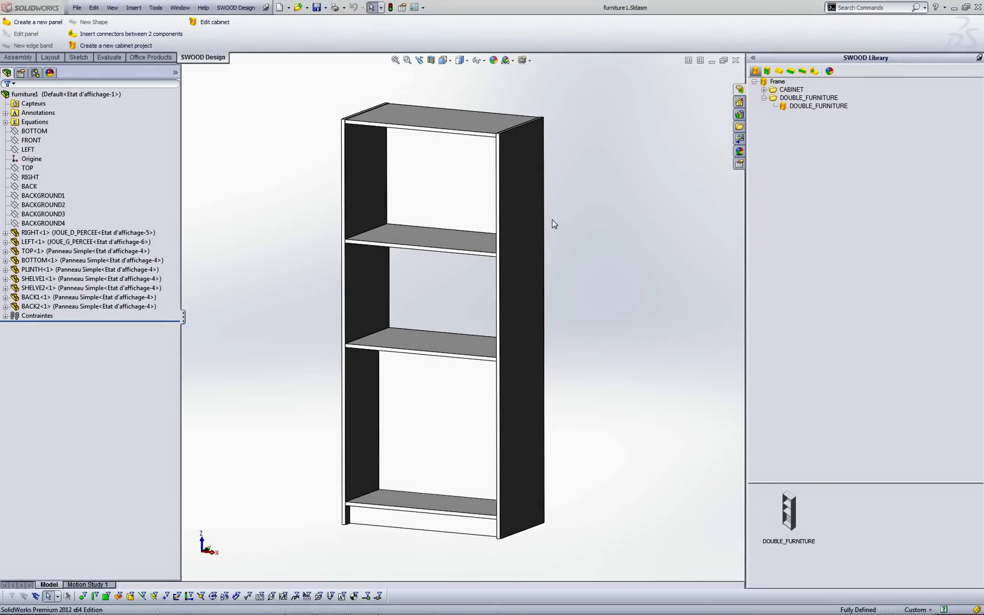
- Insert Generic Cams & Dowels connectors from the Connector library onto the cabinet top
click(814, 71)
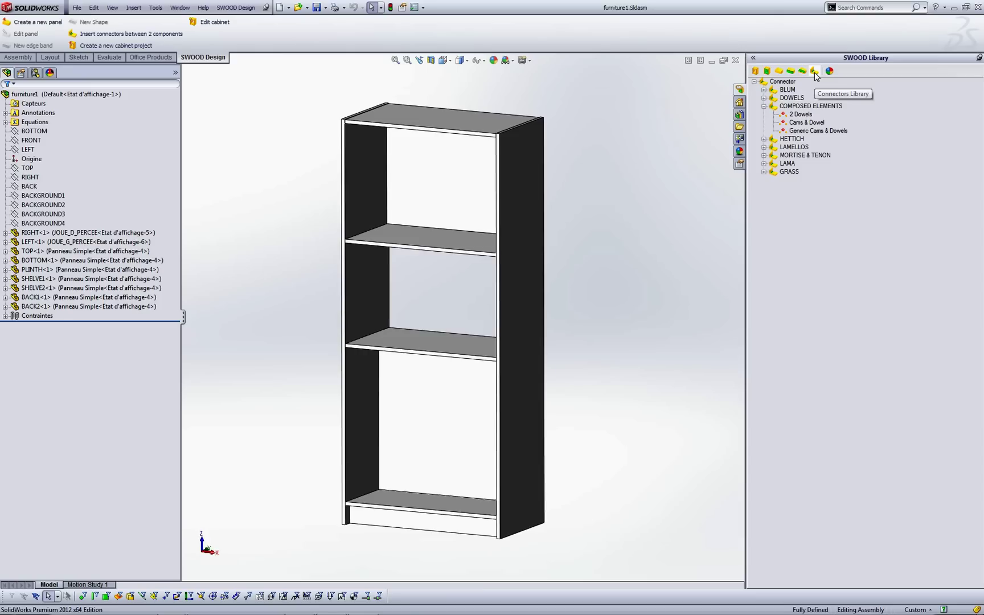
click(798, 132)
drag(798, 136, 354, 116)
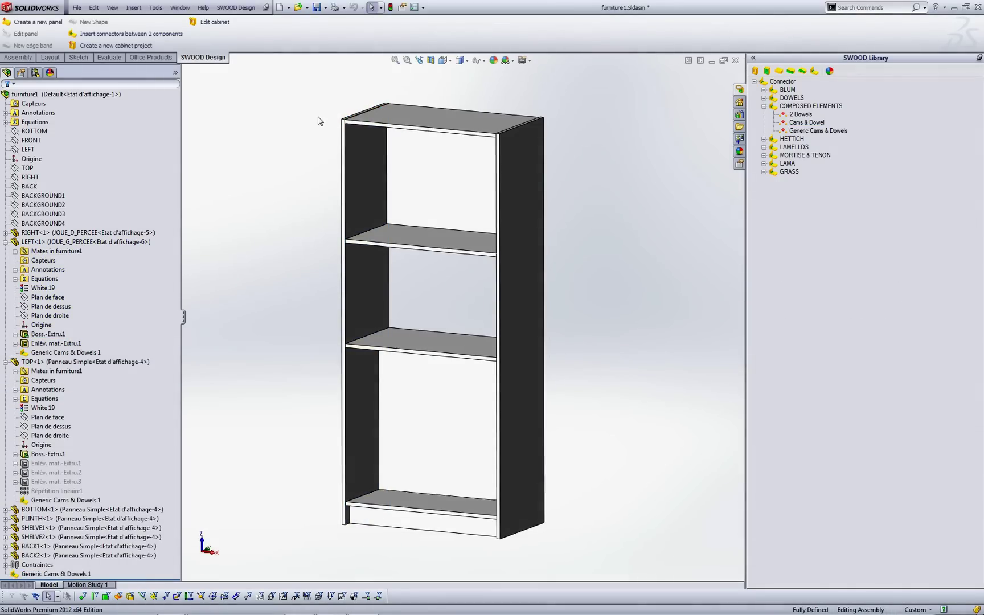
- Check the connectors in view 2 with transparent left and top panels, then return to view1
key(space)
double_click(331, 157)
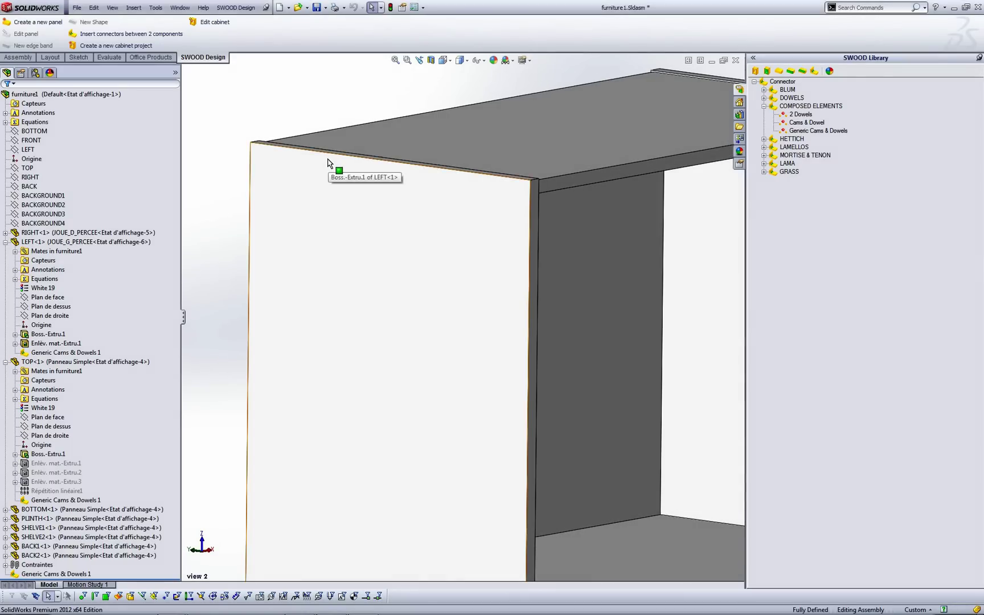
click(333, 155)
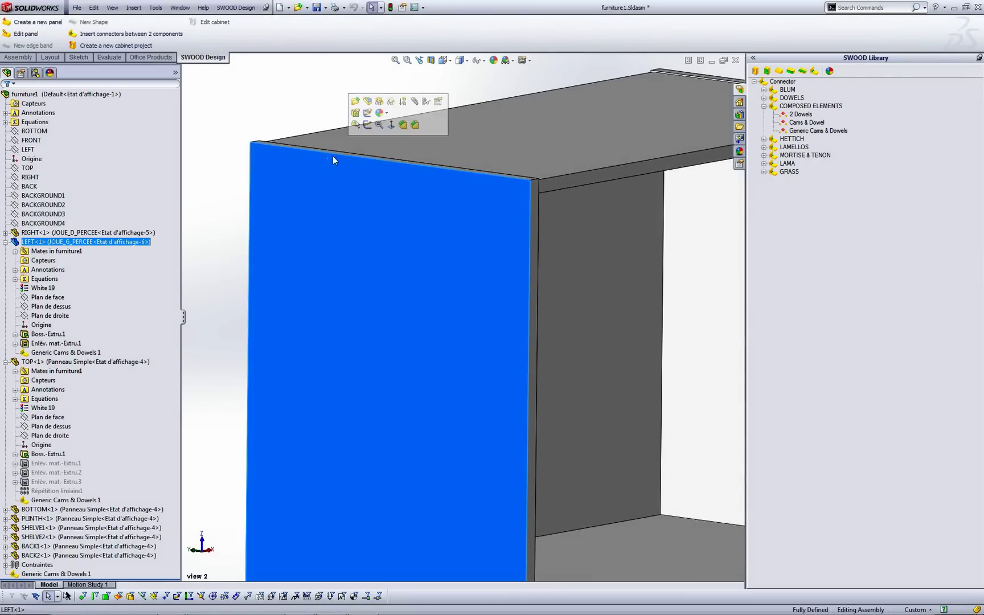
click(386, 104)
click(390, 129)
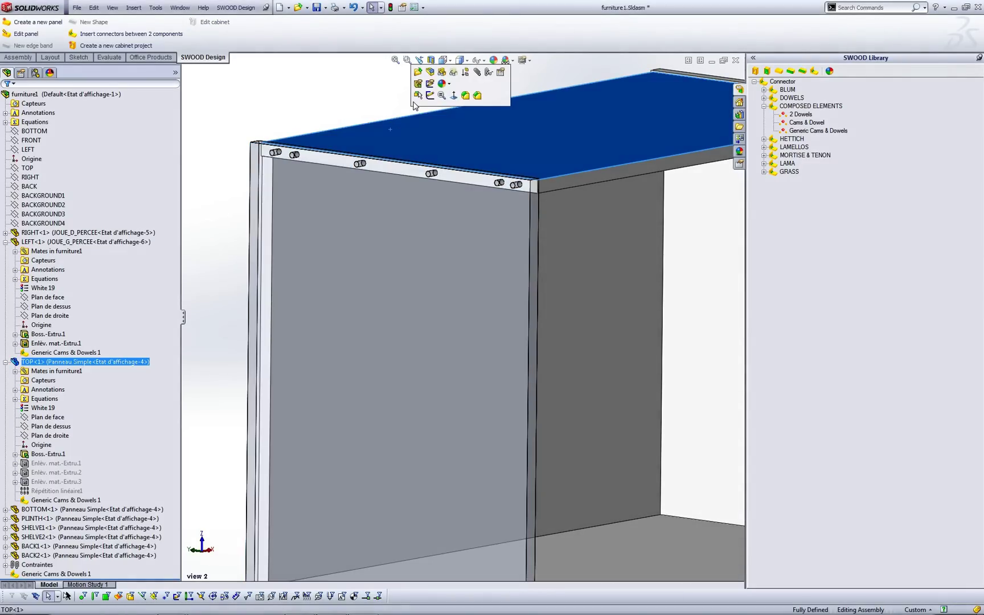
click(455, 79)
key(Escape)
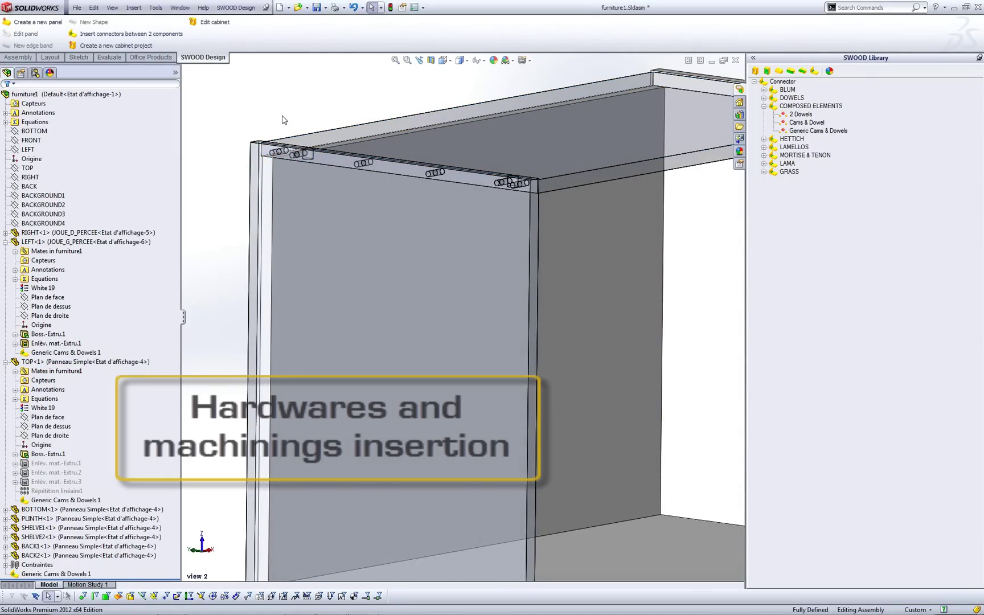
click(288, 136)
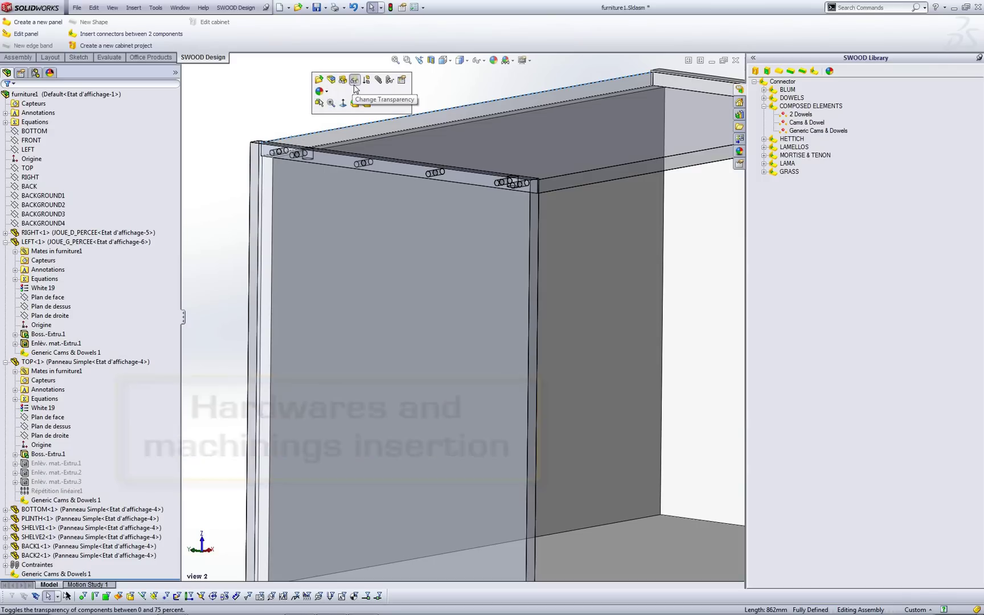
click(346, 97)
key(space)
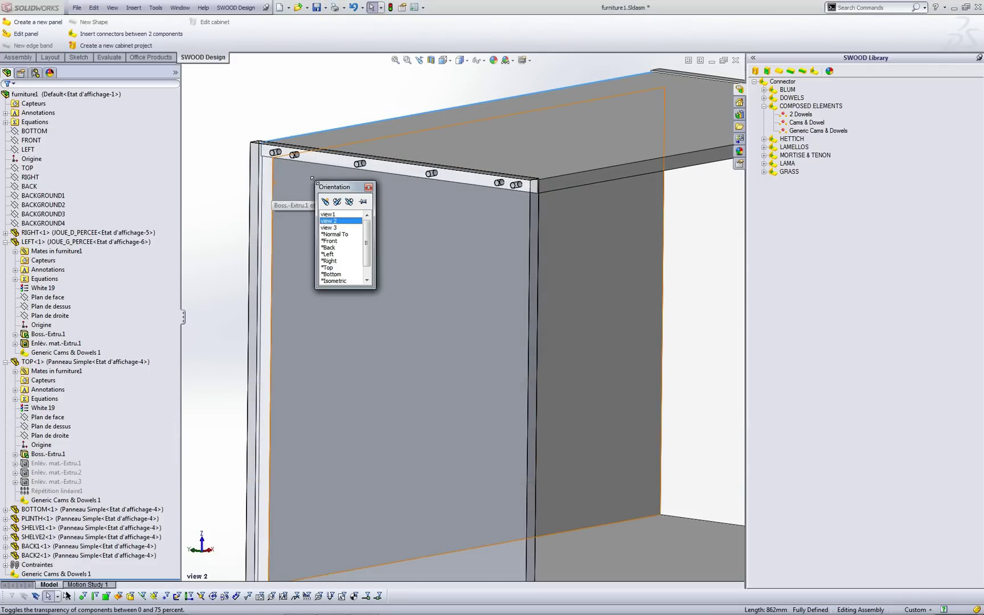
click(325, 215)
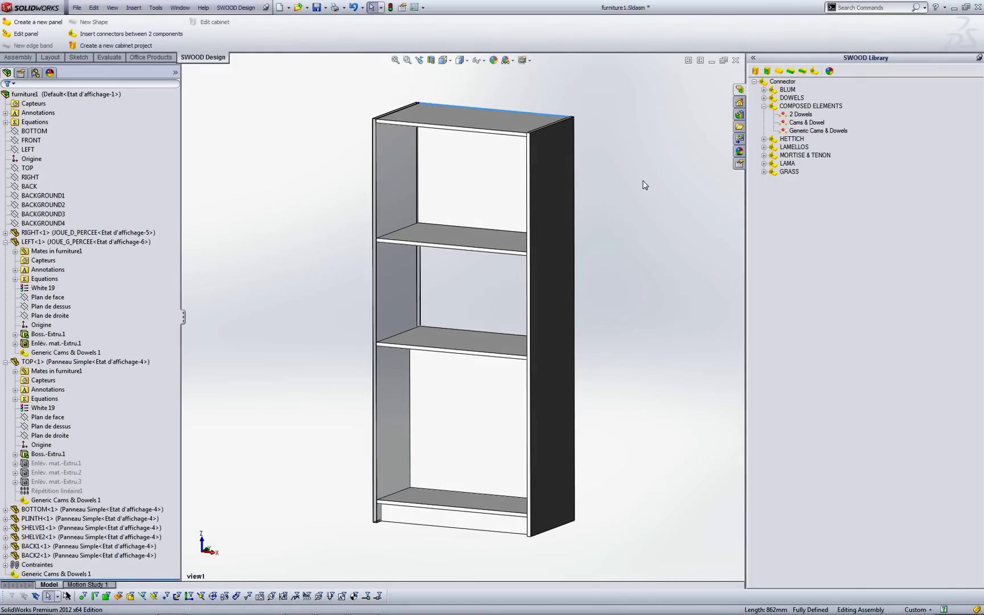
- Place a SWOODBox AVENTOS HL lift door in the cabinet's top compartment
click(644, 184)
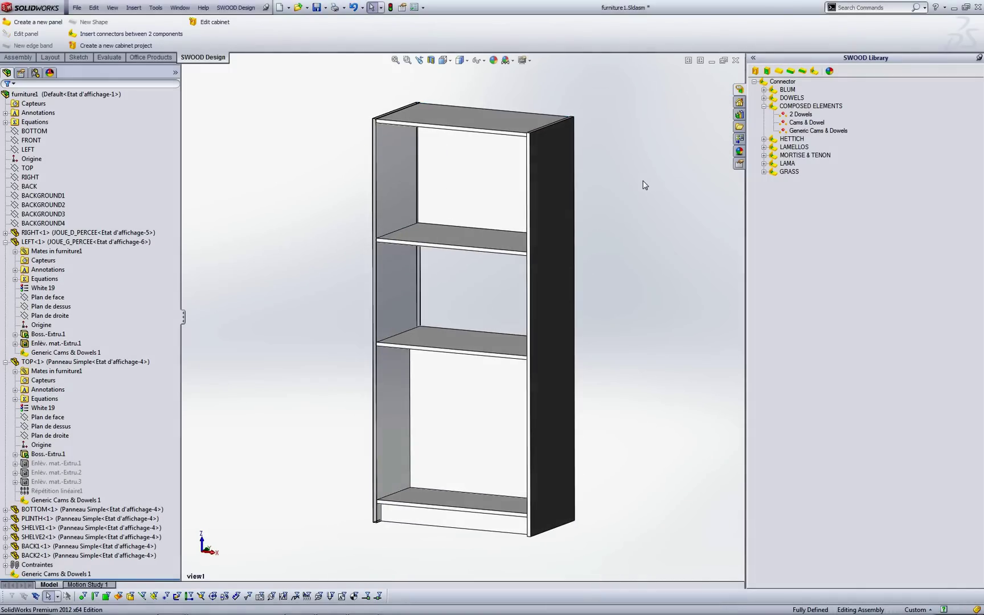
click(768, 71)
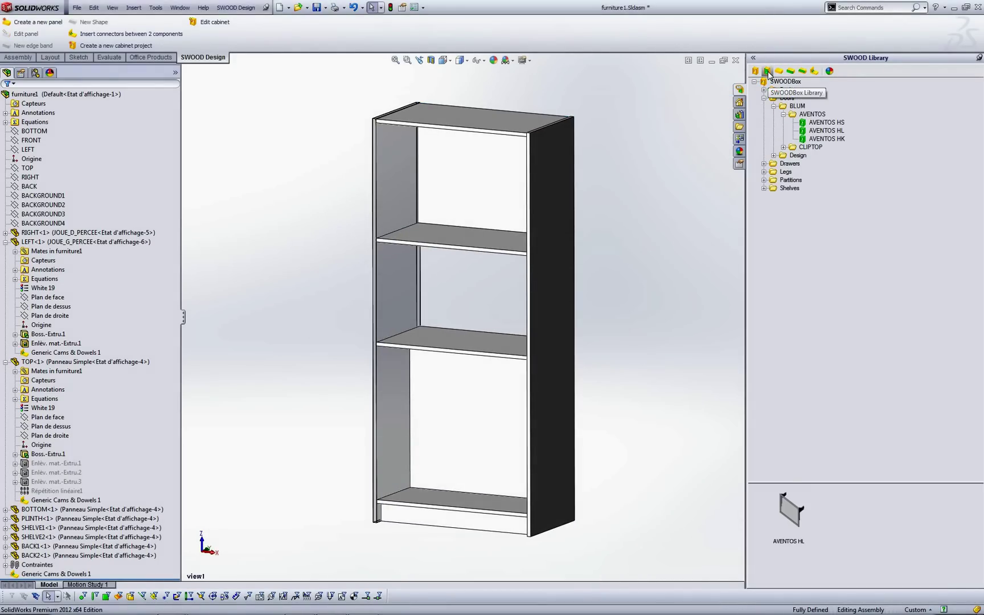
click(835, 131)
drag(730, 142, 426, 186)
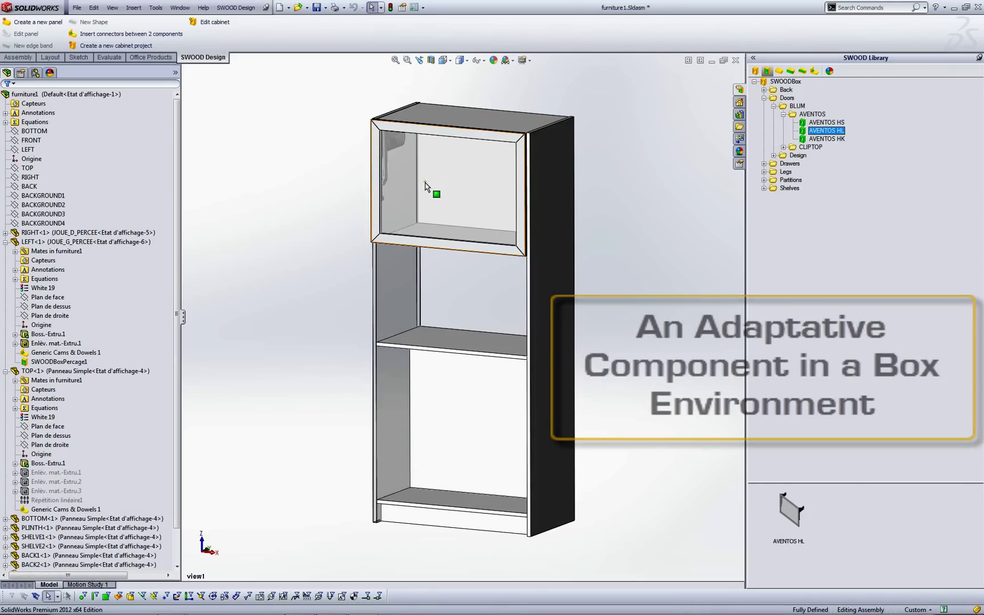
- Edit SWOODBox1 to use the right panel face as a limit and 19 mm lateral overlapping
scroll(97, 403, down, 2)
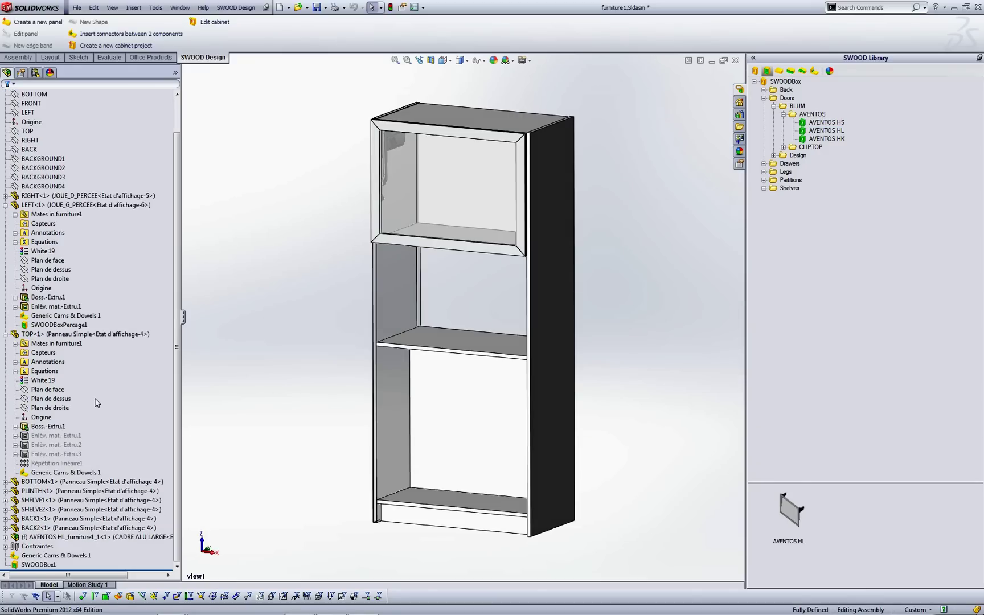
click(39, 564)
click(61, 535)
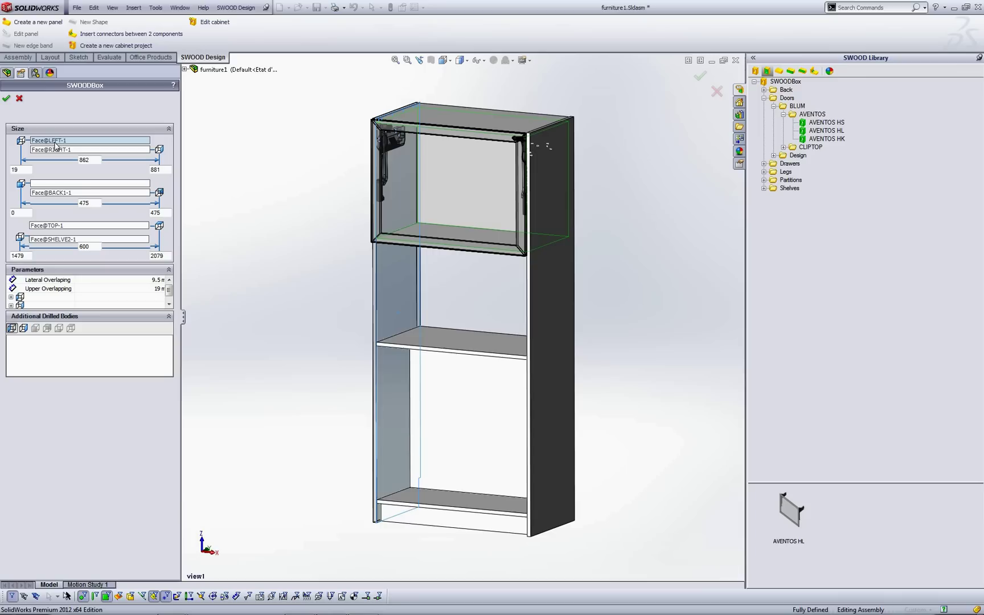
click(55, 149)
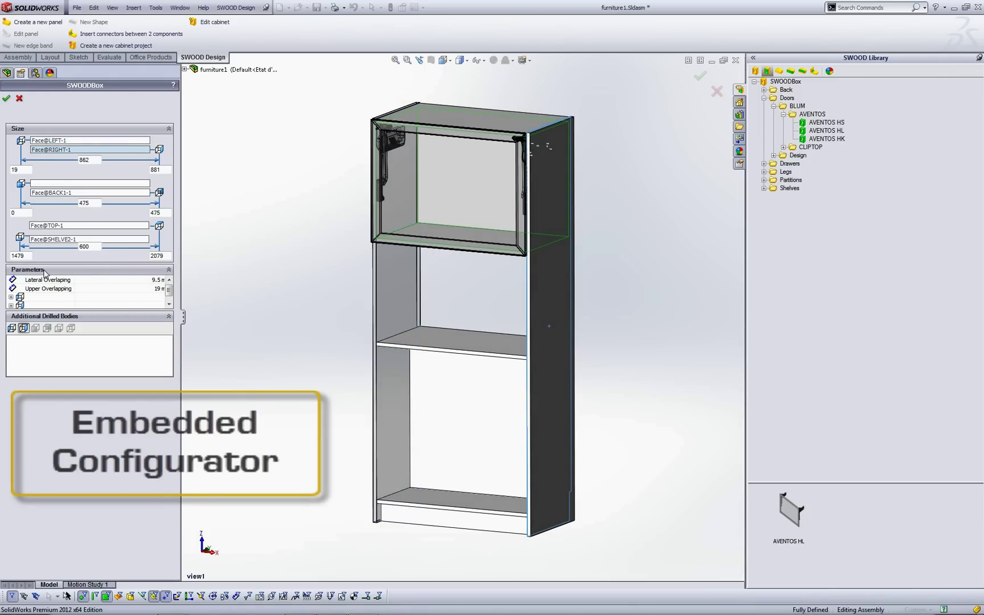
click(124, 280)
text(19)
key(Return)
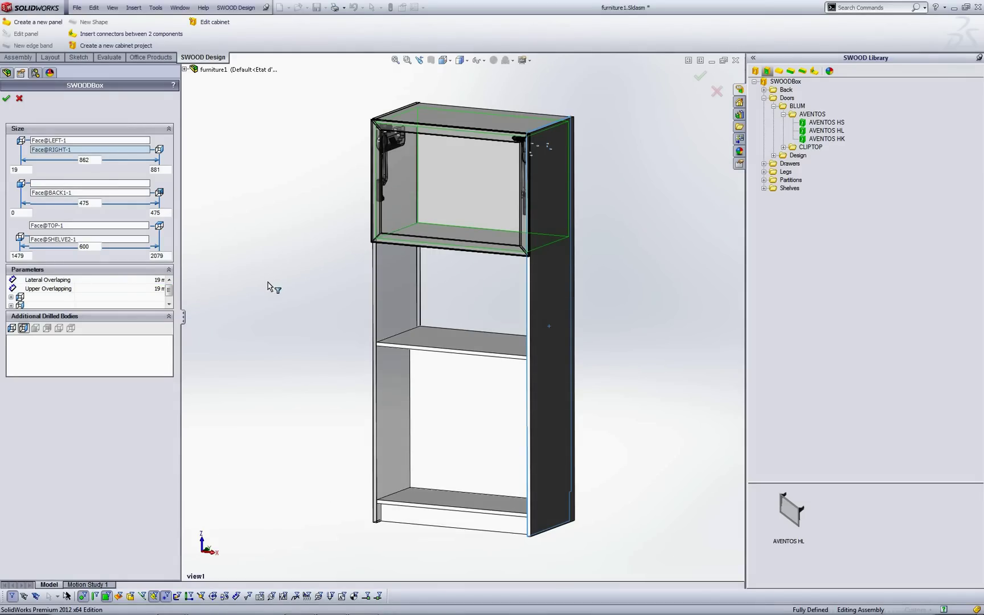
click(7, 100)
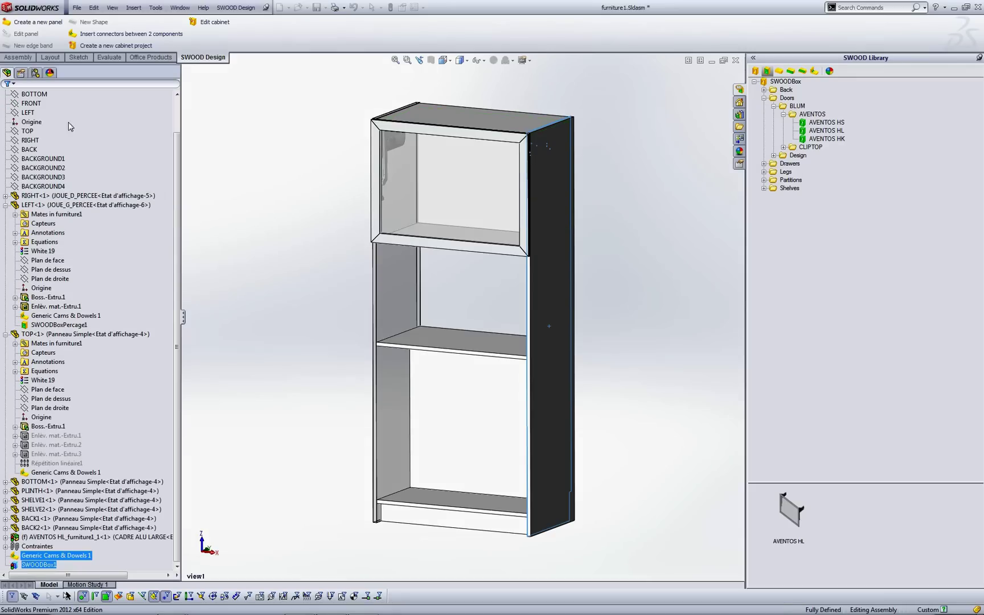
- Make the left side panel opaque in view 2, then return to the overall cabinet view
key(space)
click(297, 227)
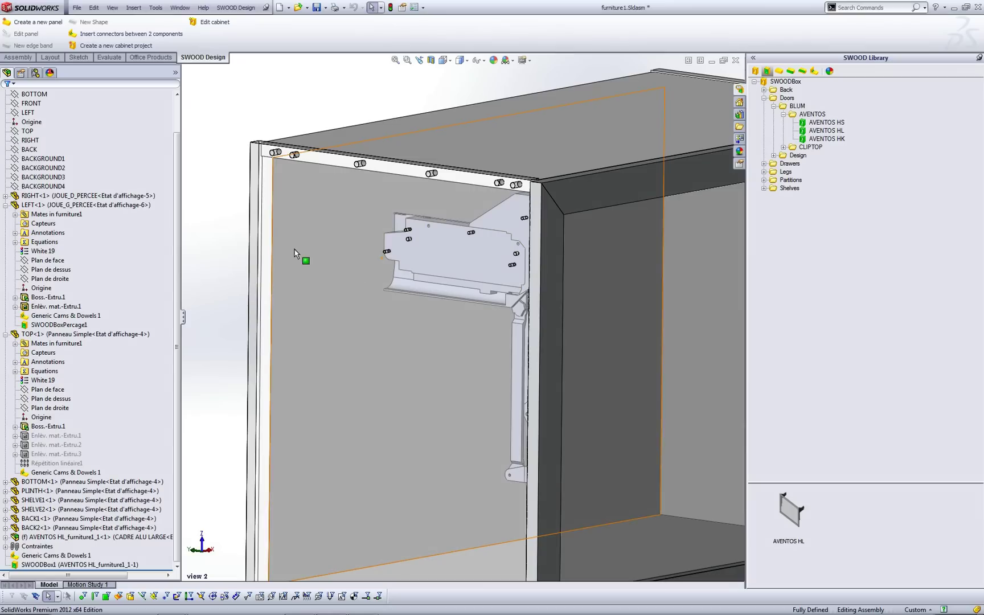
click(255, 234)
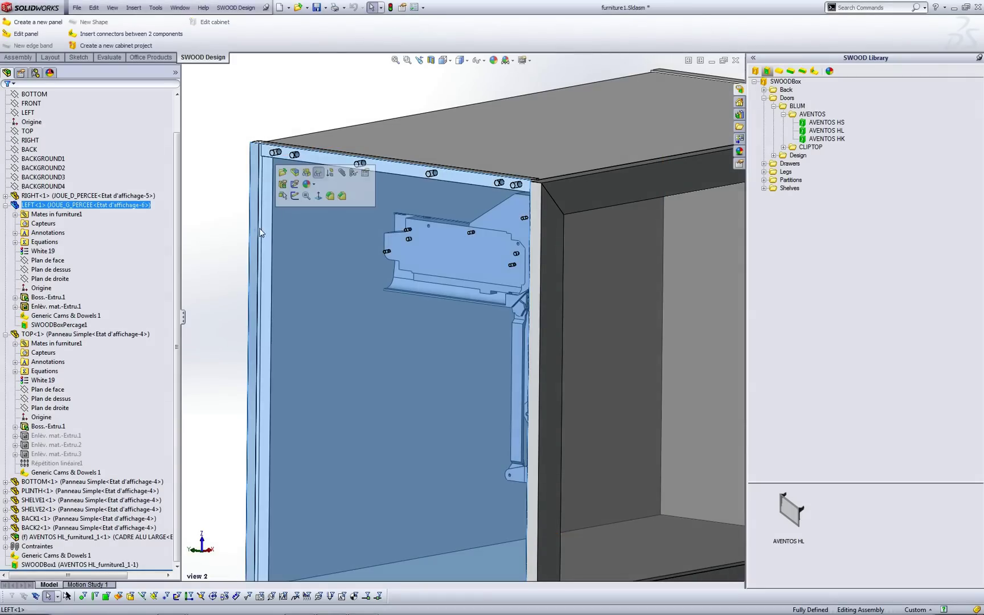
click(315, 178)
key(space)
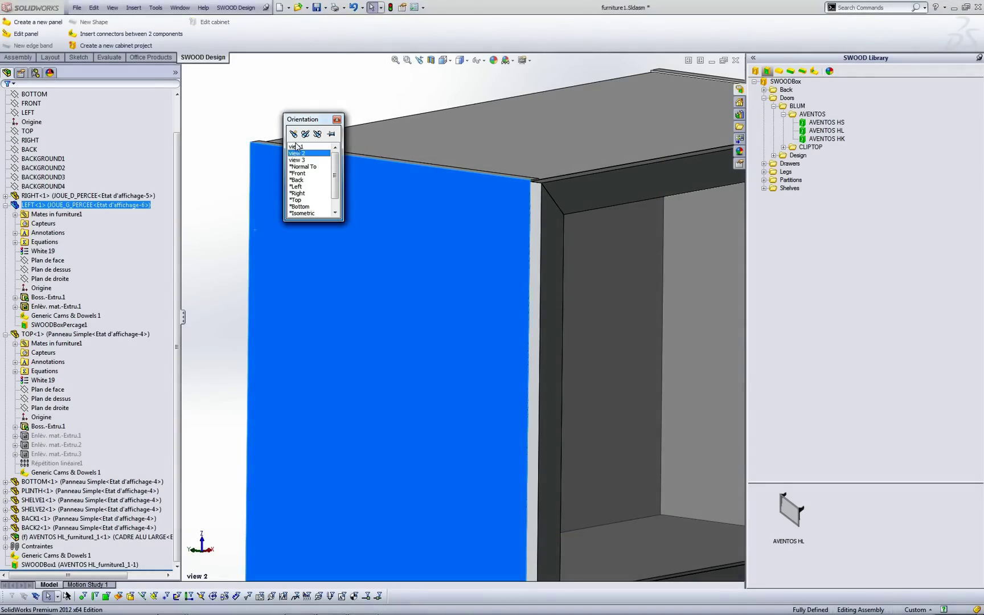
click(295, 151)
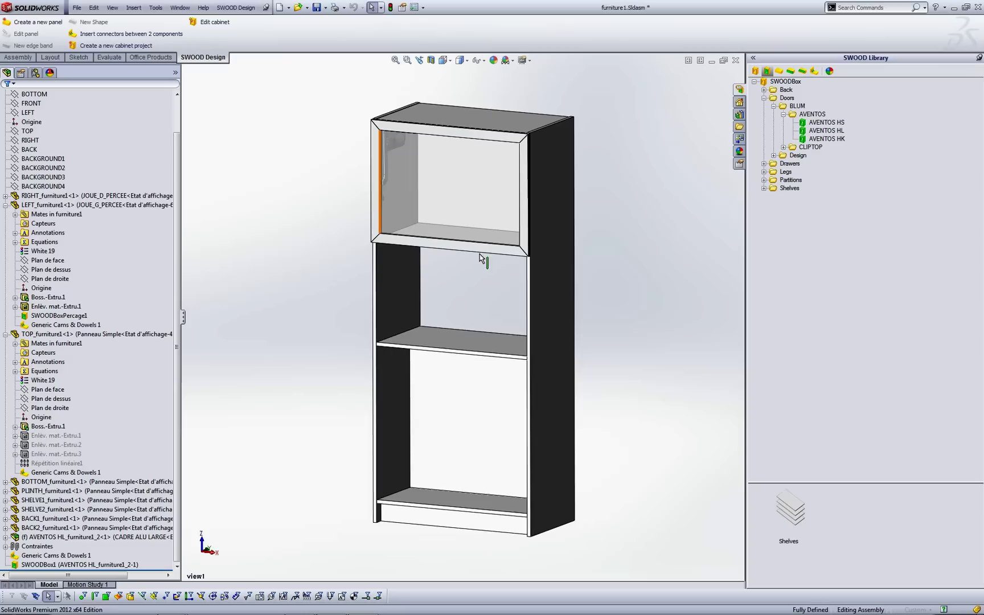
- Add Shelves from the library into the lower cabinet compartment
click(763, 188)
click(793, 197)
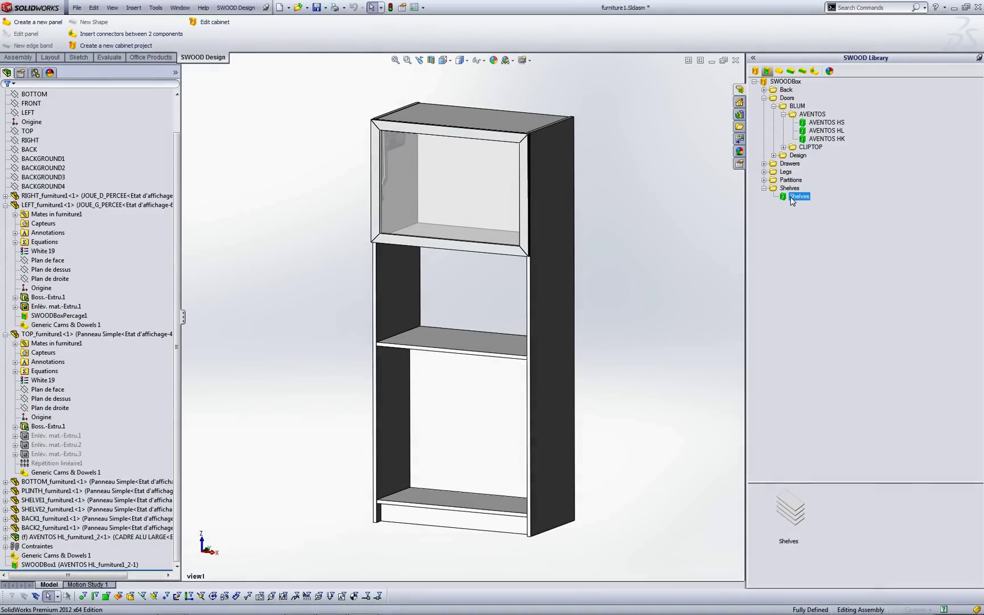
drag(787, 201, 405, 418)
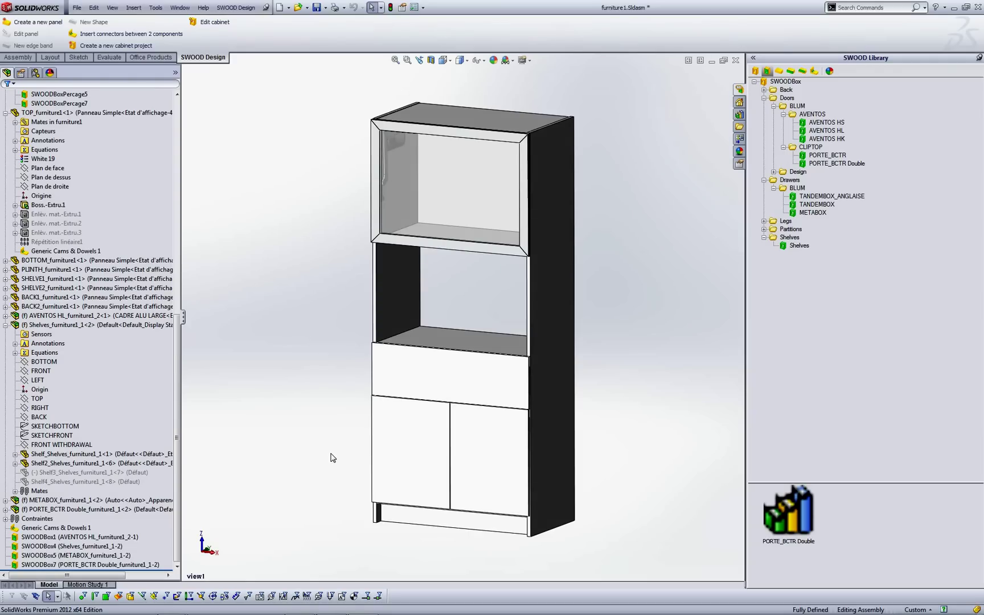
- Switch to view 3 and hide the left side panel to see inside
key(space)
click(342, 500)
click(439, 465)
click(454, 332)
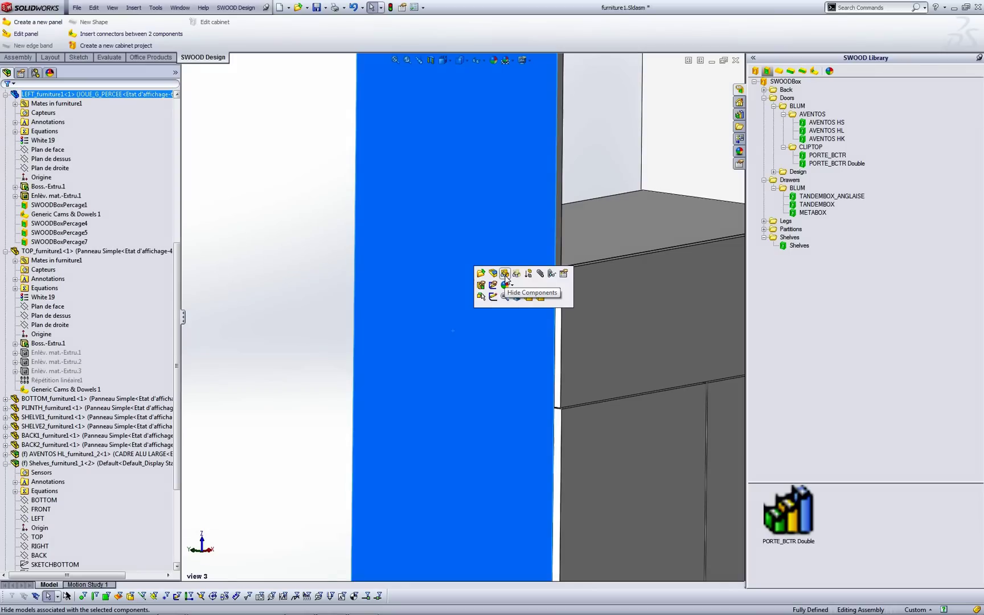
click(505, 276)
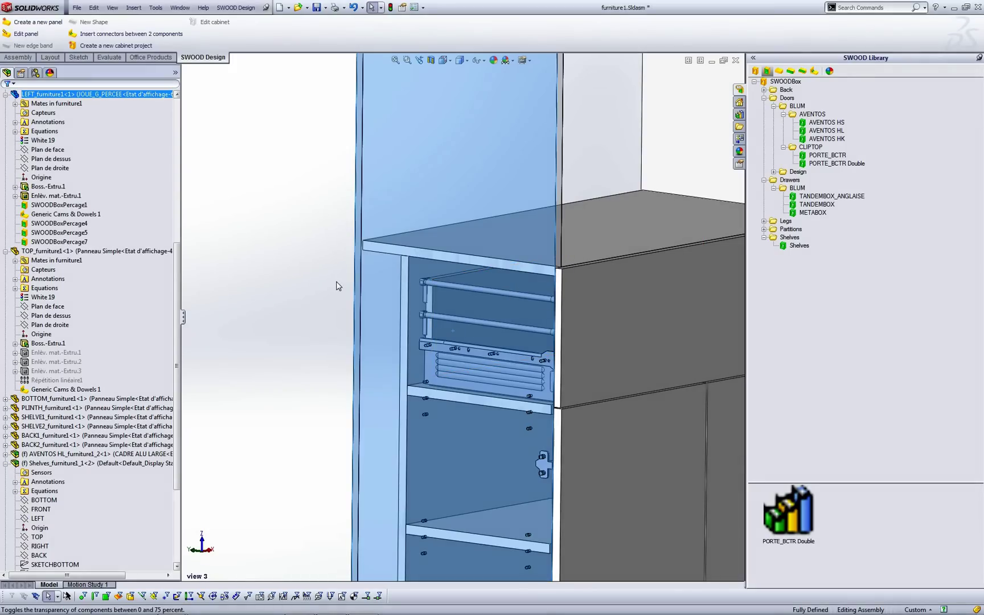
- Change the cabinet depth to 800 in the cabinet size settings
right_drag(225, 275, 257, 303)
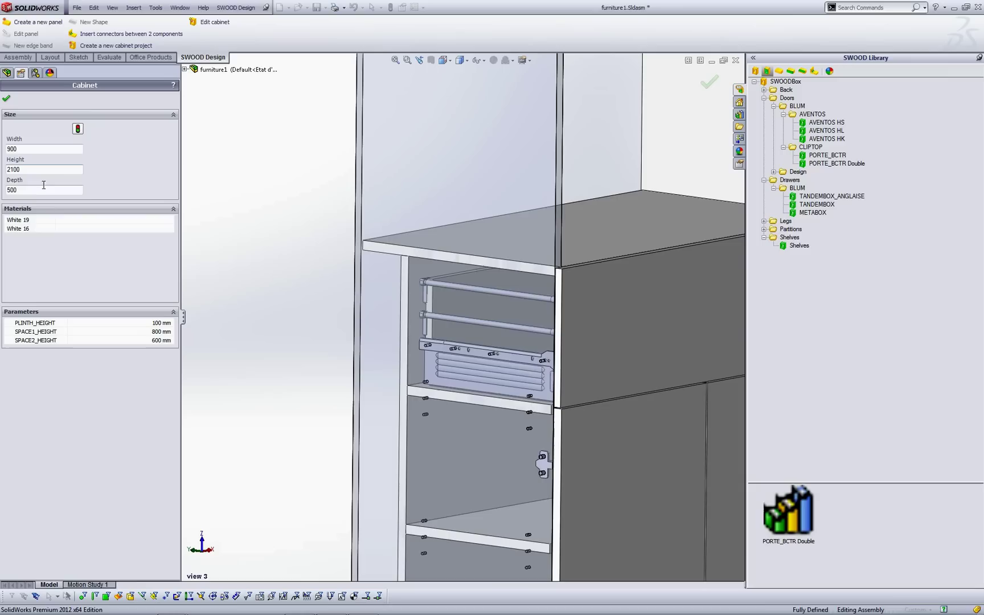
click(41, 189)
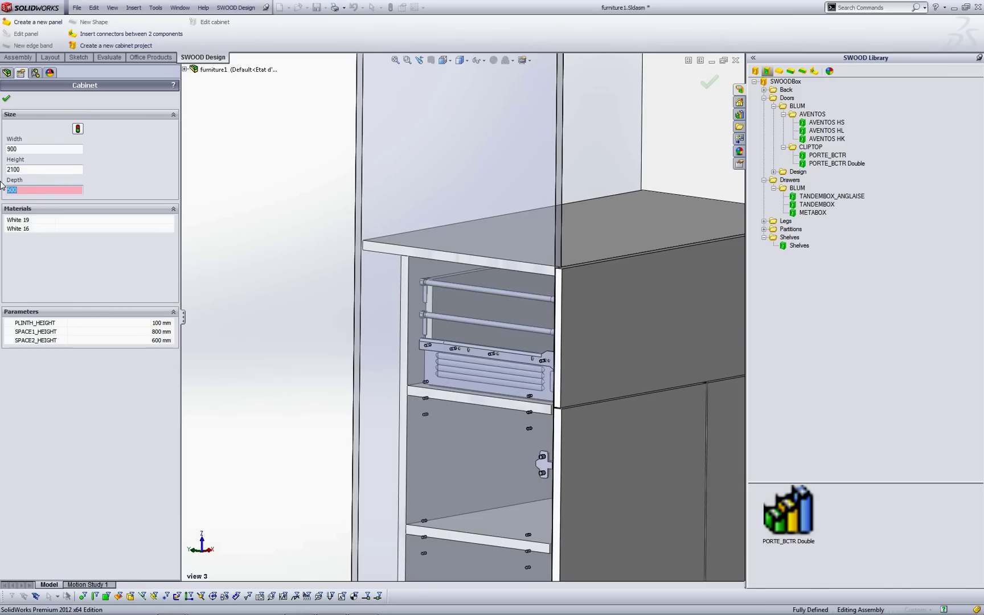
text(8)
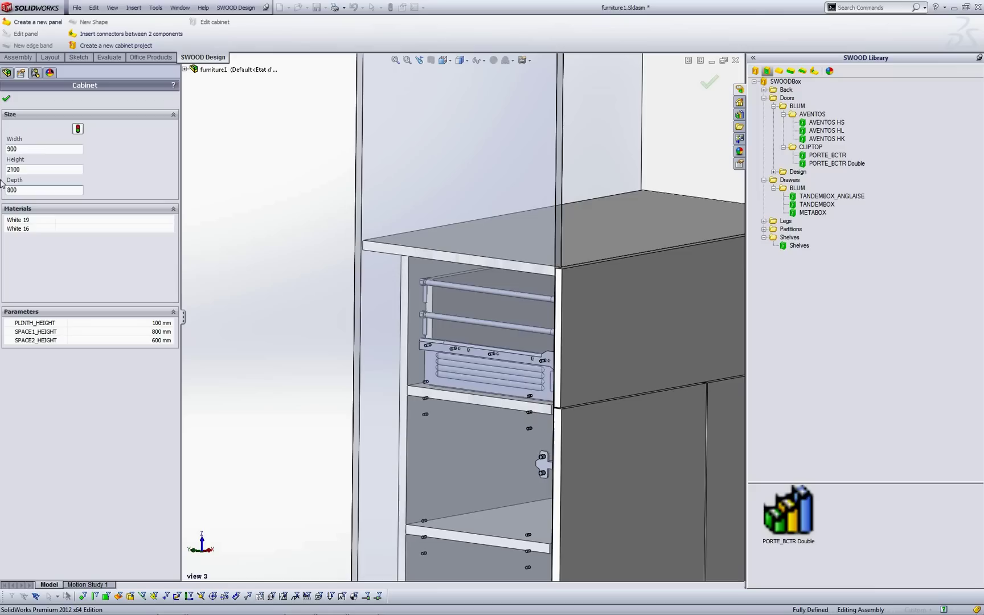
click(77, 130)
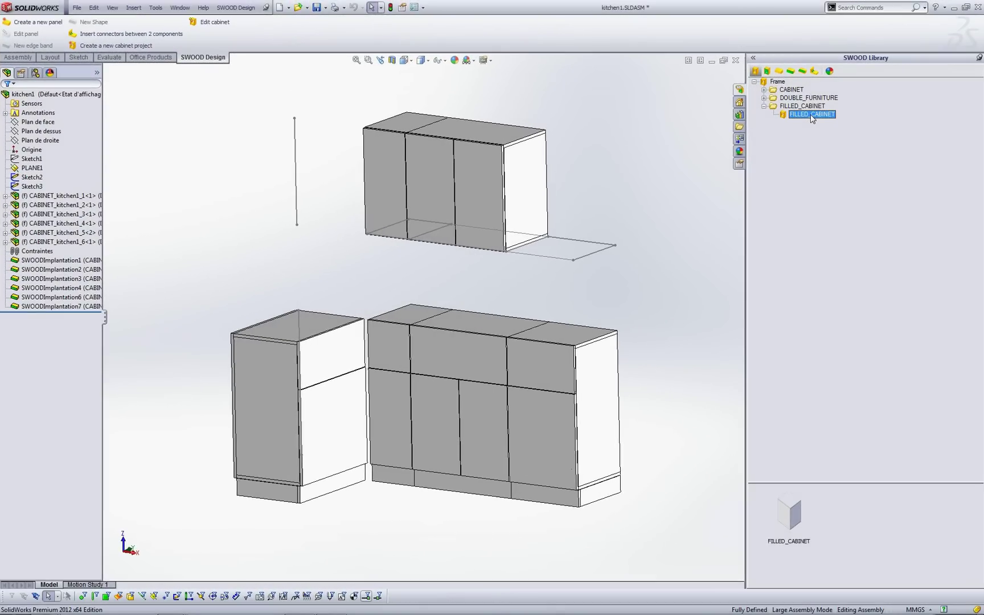
- Insert a FILLED_CABINET copy anchored at the sketch corner, width point and vertical line top
right_click(812, 116)
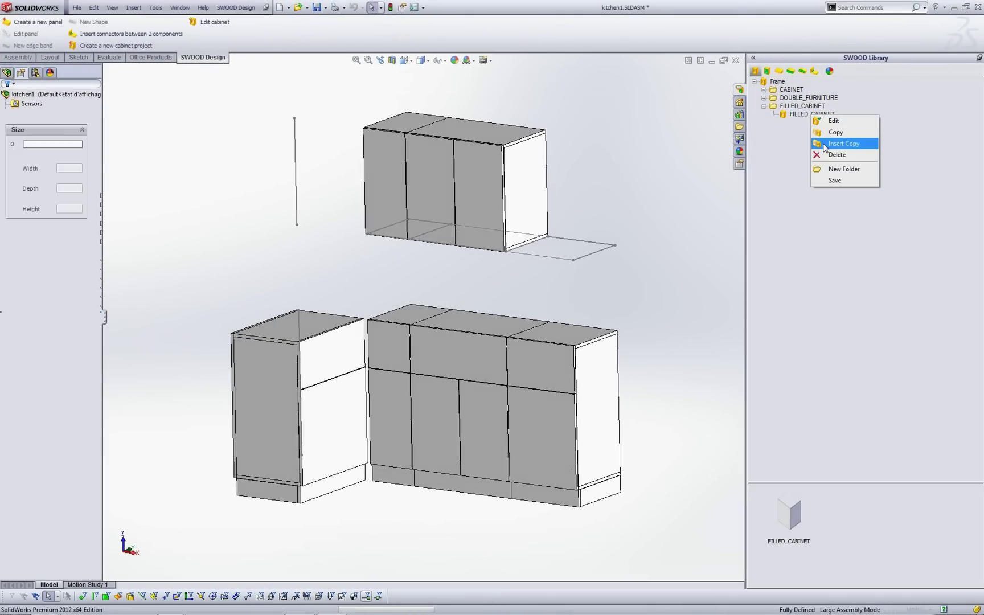
click(506, 252)
click(573, 260)
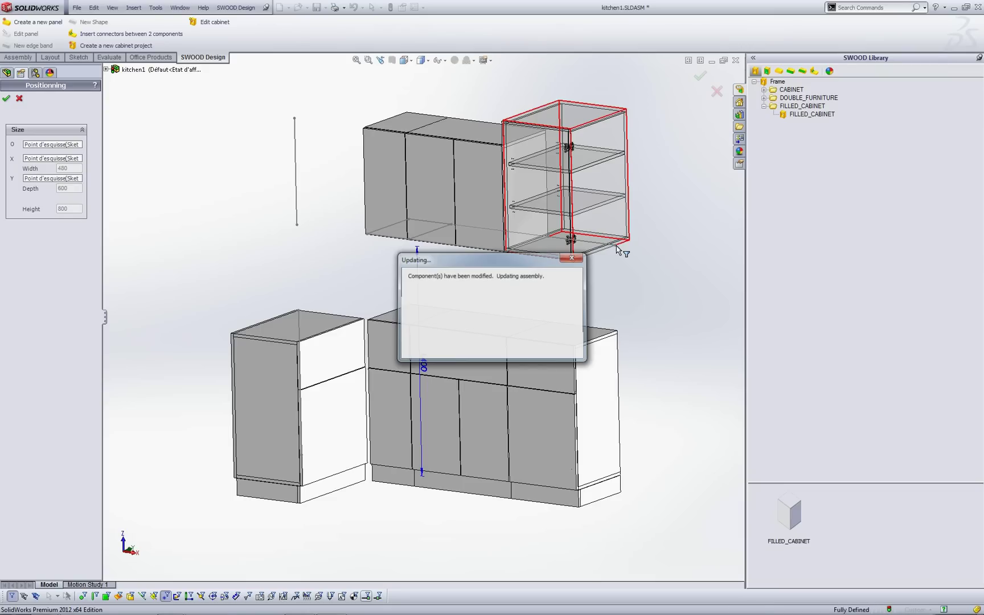
click(294, 118)
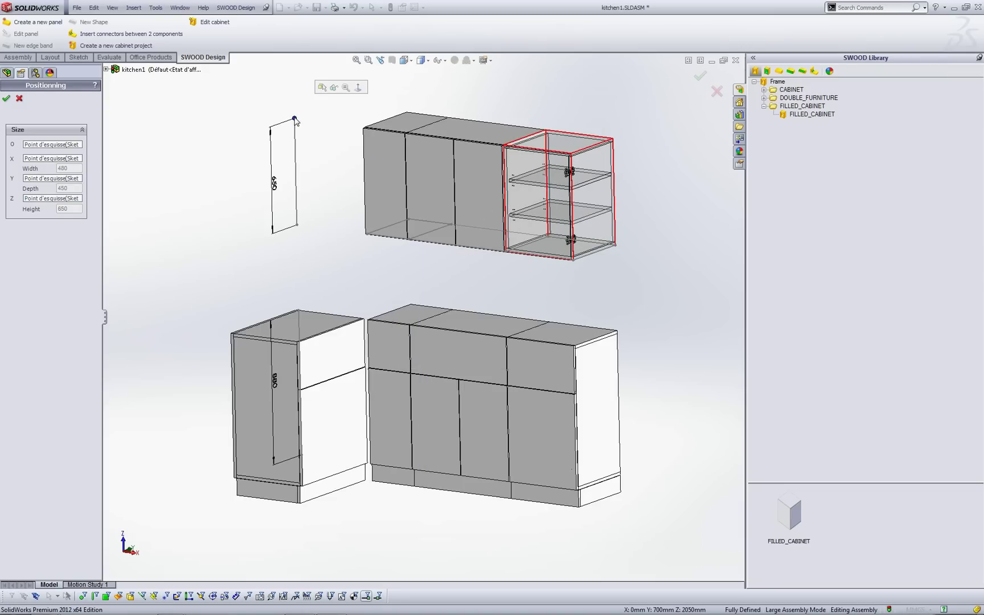
click(6, 99)
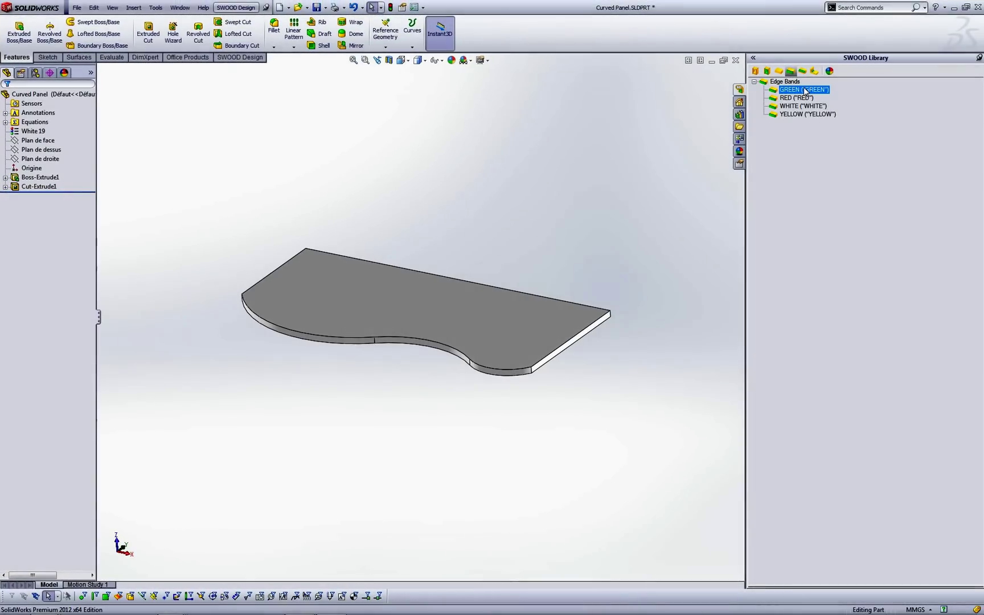
- Apply a GREEN edge band and a Quarter Ø10 rounded profile to the curved edge
drag(805, 91, 525, 372)
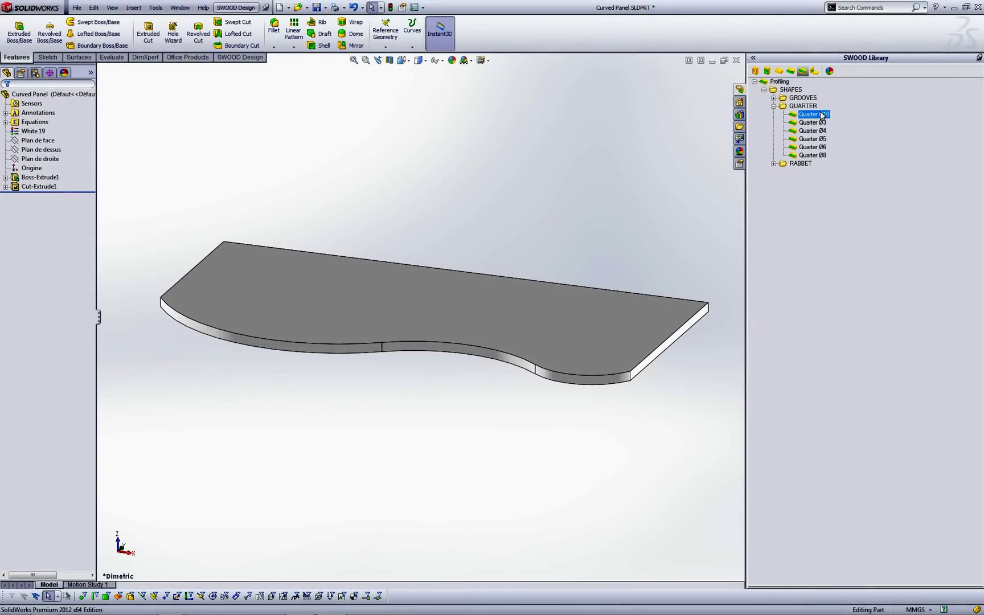
drag(821, 116, 594, 379)
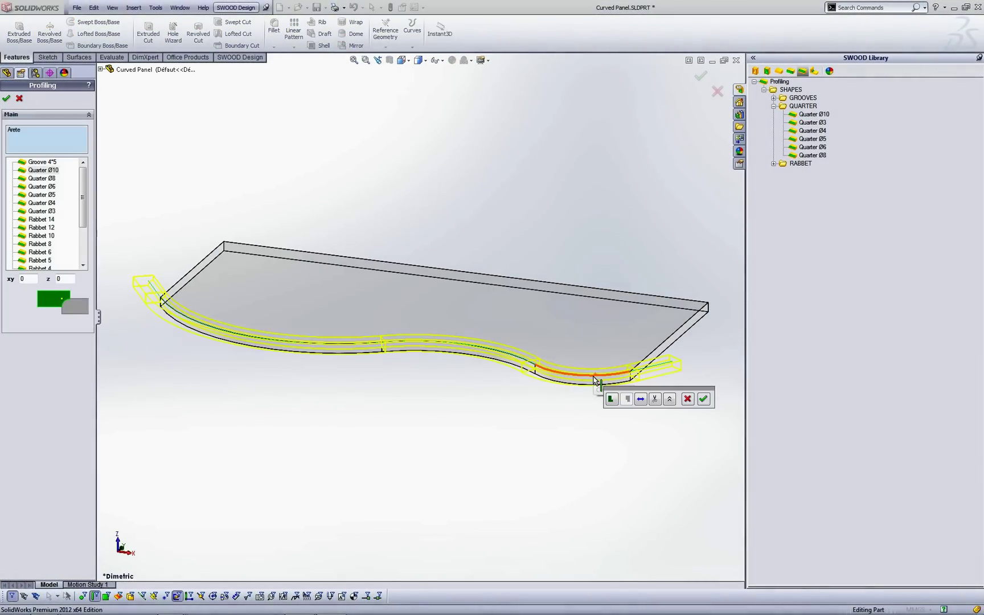
click(704, 399)
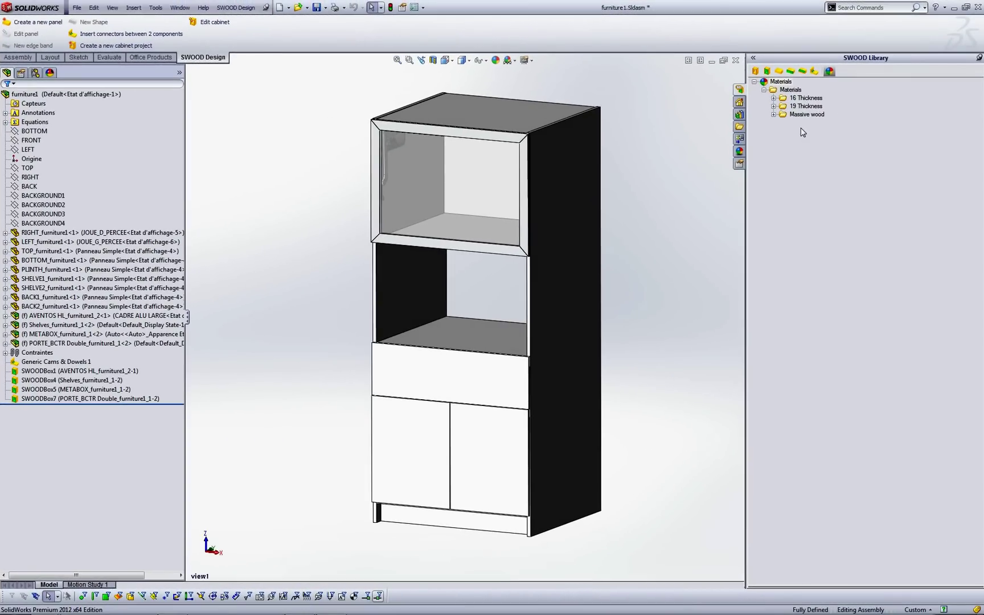
- Apply Massive wood Mahogany to a side panel, replacing White 19 throughout the cabinet
click(774, 115)
drag(811, 124, 569, 190)
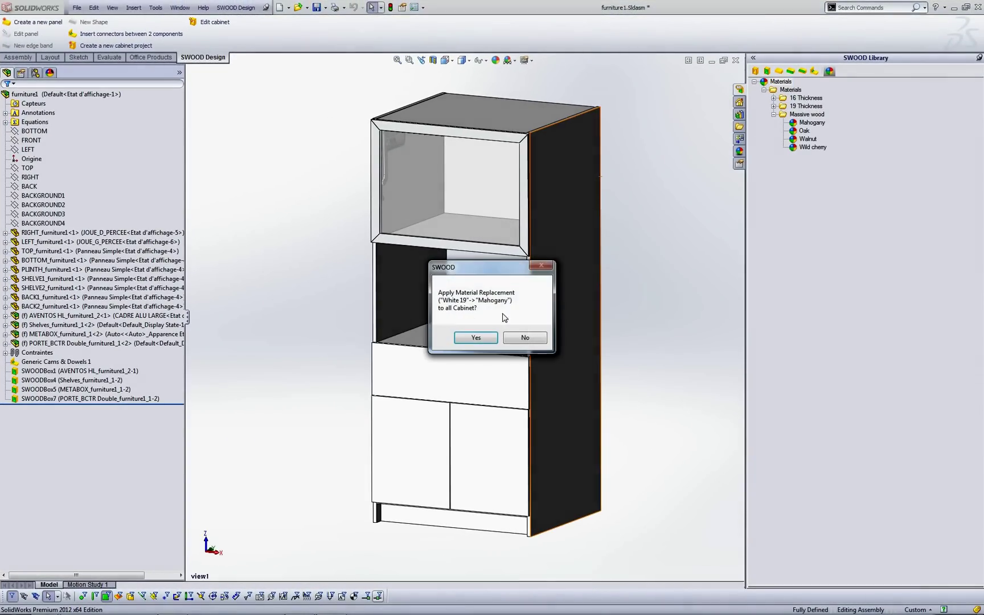
click(485, 337)
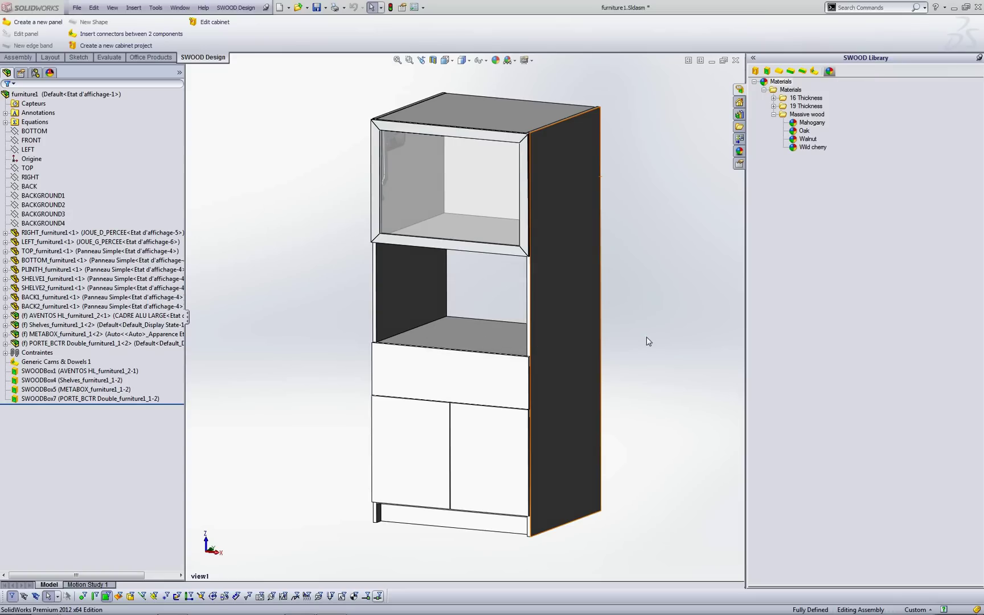